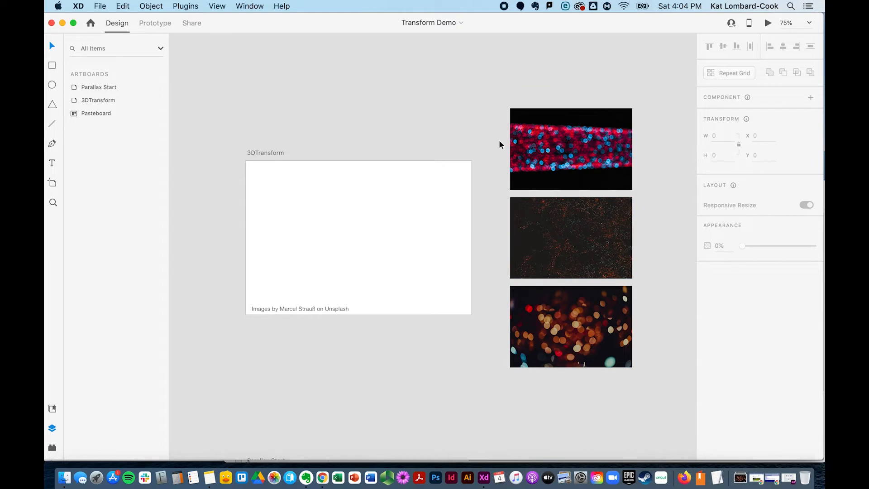
Move the three pasteboard images onto the 3DTransform artboard and align them on a shared vertical centre
{"action": "left_click_drag", "start_coordinate": [500, 143], "coordinate": [546, 306]}
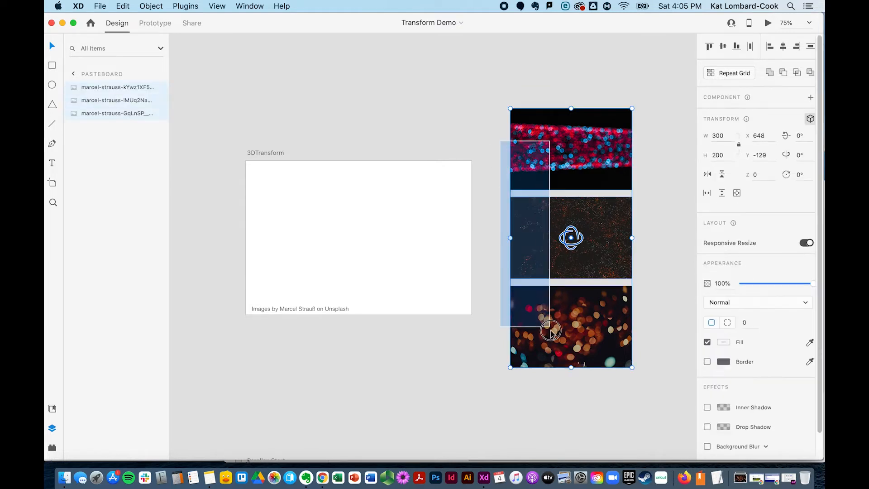
{"action": "left_click", "coordinate": [810, 119]}
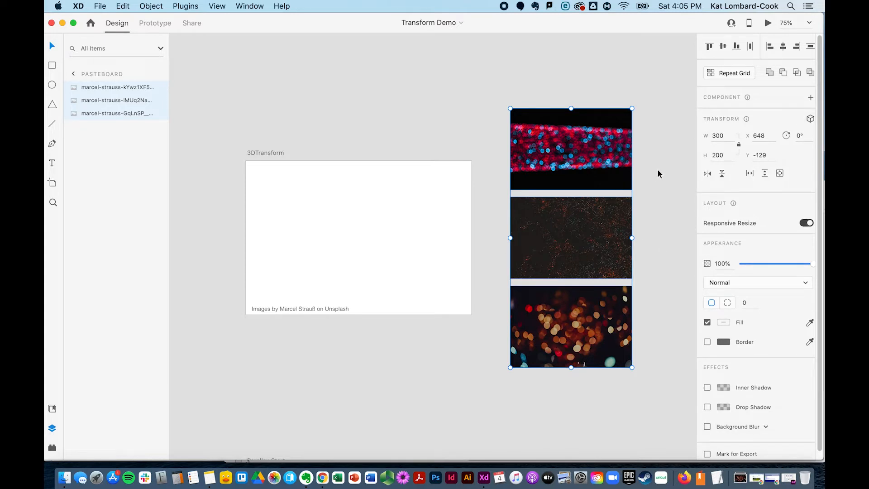
{"action": "left_click_drag", "start_coordinate": [588, 165], "coordinate": [377, 162]}
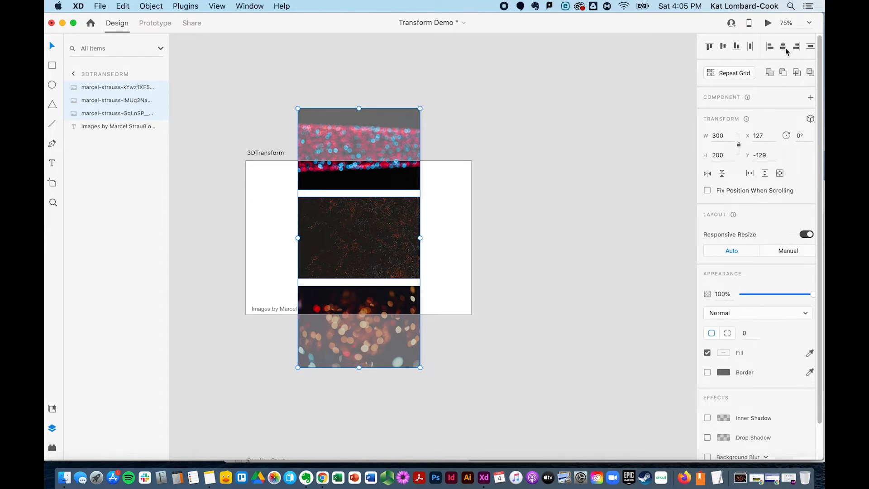
{"action": "left_click", "coordinate": [723, 47]}
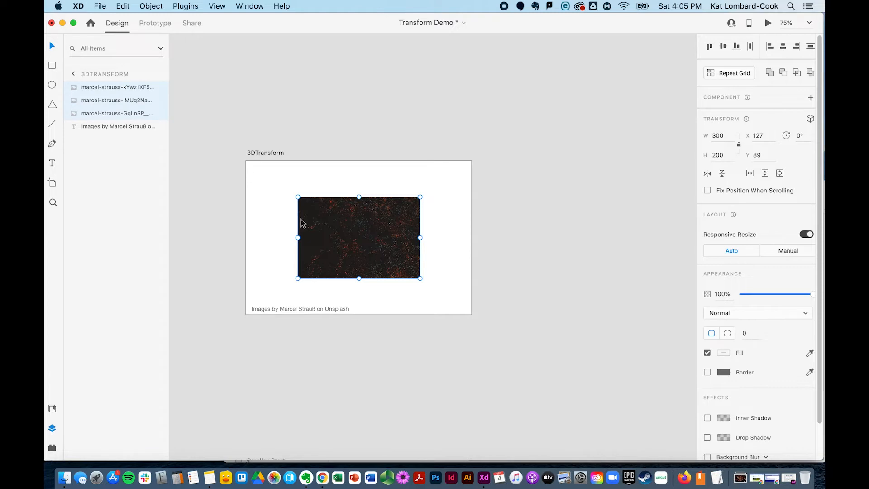
{"action": "left_click", "coordinate": [347, 260]}
{"action": "mouse_move", "coordinate": [347, 260]}
{"action": "left_mouse_down"}
{"action": "mouse_move", "coordinate": [346, 253]}
{"action": "mouse_move", "coordinate": [349, 262]}
{"action": "left_mouse_up"}
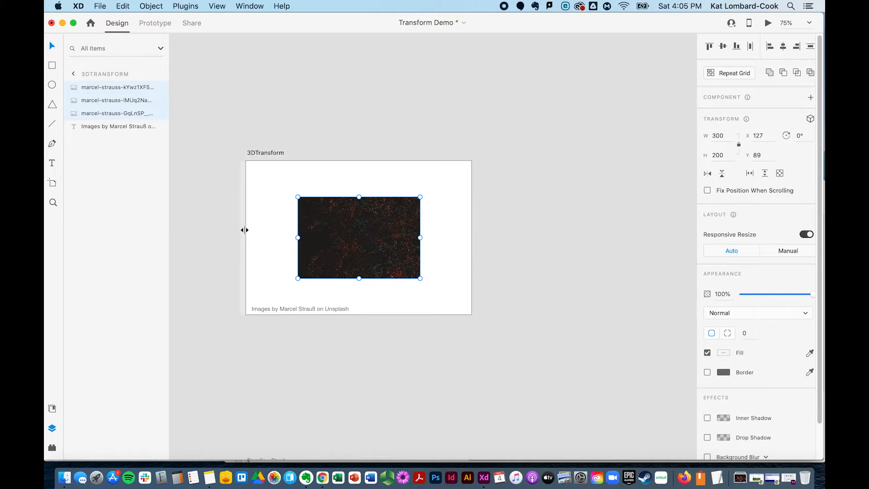
{"action": "mouse_move", "coordinate": [245, 221]}
{"action": "left_mouse_down"}
{"action": "mouse_move", "coordinate": [286, 225]}
{"action": "mouse_move", "coordinate": [242, 219]}
{"action": "left_mouse_up"}
{"action": "mouse_move", "coordinate": [289, 157]}
{"action": "left_mouse_down"}
{"action": "mouse_move", "coordinate": [287, 186]}
{"action": "mouse_move", "coordinate": [291, 151]}
{"action": "left_mouse_up"}
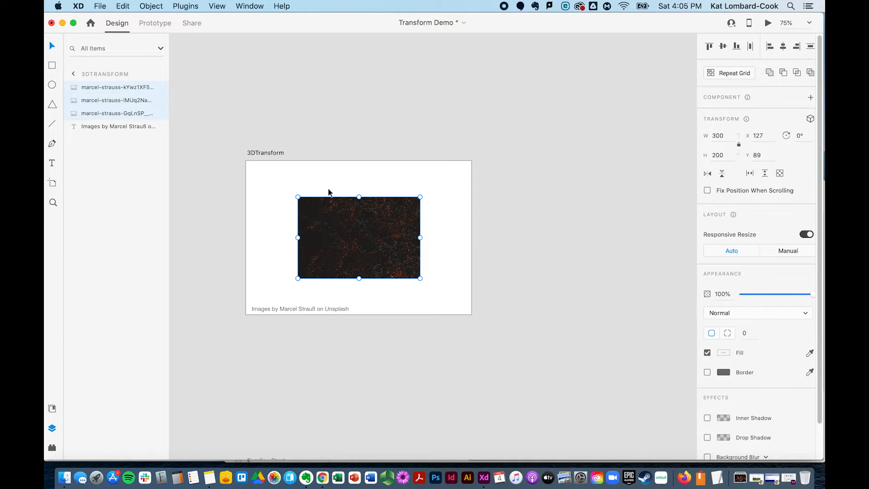
{"action": "left_click", "coordinate": [450, 233]}
{"action": "mouse_move", "coordinate": [363, 238]}
{"action": "left_mouse_down"}
{"action": "mouse_move", "coordinate": [419, 241]}
{"action": "mouse_move", "coordinate": [360, 235]}
{"action": "left_mouse_up"}
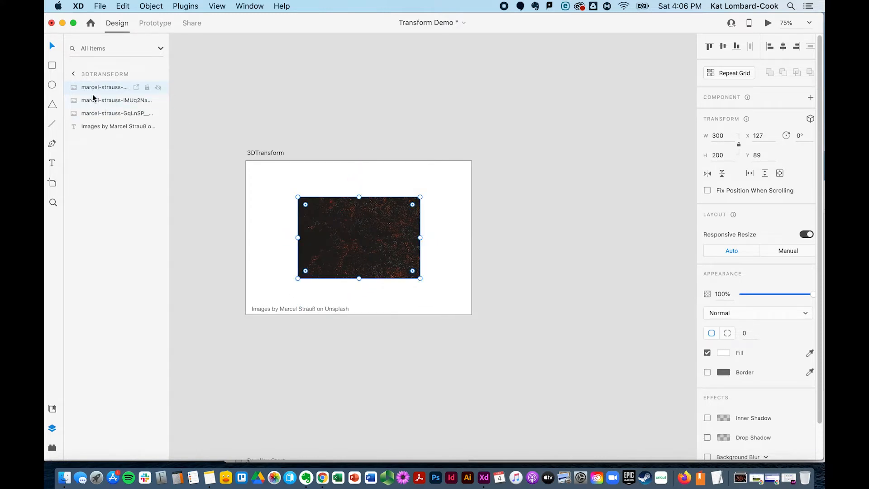
Move the orange bokeh image's layer to the top of the artboard's layer stack
{"action": "left_click_drag", "start_coordinate": [86, 99], "coordinate": [86, 88]}
{"action": "left_click", "coordinate": [113, 240]}
{"action": "left_click", "coordinate": [379, 257]}
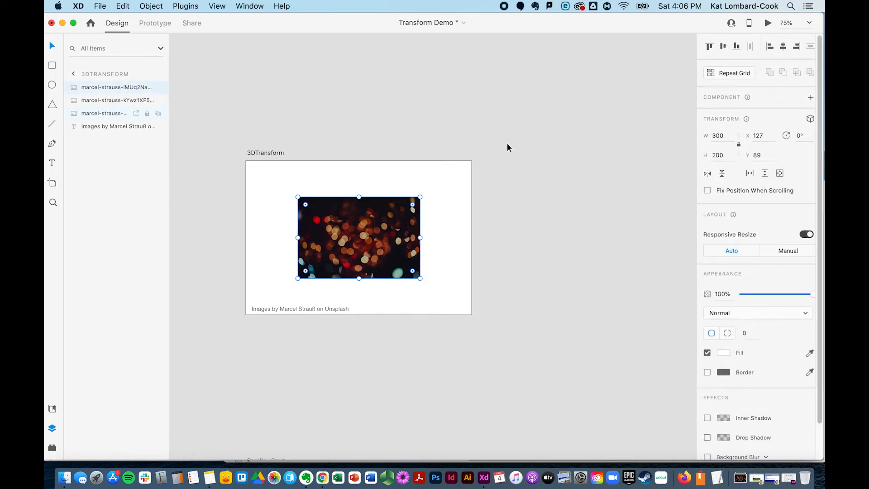
Select all three stacked images and enable 3D Transforms for them
{"action": "left_click_drag", "start_coordinate": [457, 191], "coordinate": [281, 277]}
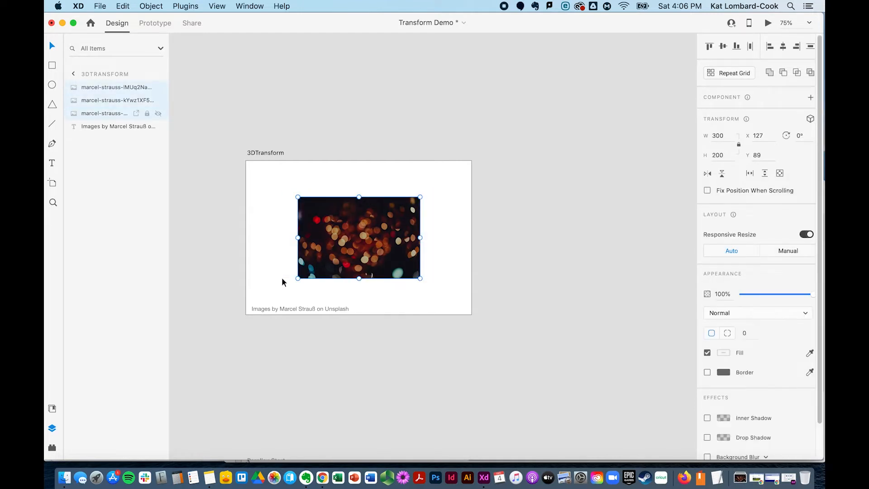
{"action": "left_click", "coordinate": [811, 120]}
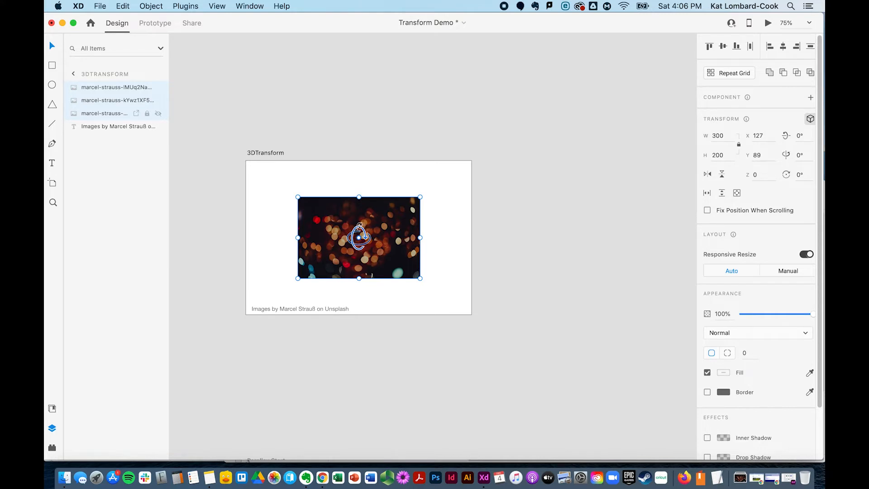
{"action": "mouse_move", "coordinate": [359, 225]}
{"action": "left_mouse_down"}
{"action": "mouse_move", "coordinate": [361, 265]}
{"action": "mouse_move", "coordinate": [359, 228]}
{"action": "mouse_move", "coordinate": [360, 236]}
{"action": "mouse_move", "coordinate": [308, 243]}
{"action": "mouse_move", "coordinate": [436, 237]}
{"action": "mouse_move", "coordinate": [324, 236]}
{"action": "mouse_move", "coordinate": [362, 232]}
{"action": "left_mouse_up"}
{"action": "key", "text": "super+z"}
{"action": "key", "text": "super+z"}
{"action": "left_click_drag", "start_coordinate": [359, 238], "coordinate": [391, 91]}
{"action": "key", "text": "super+z"}
Try setting the selected images' Z position to -100, then undo it
{"action": "left_click", "coordinate": [772, 176]}
{"action": "key", "text": "BackSpace"}
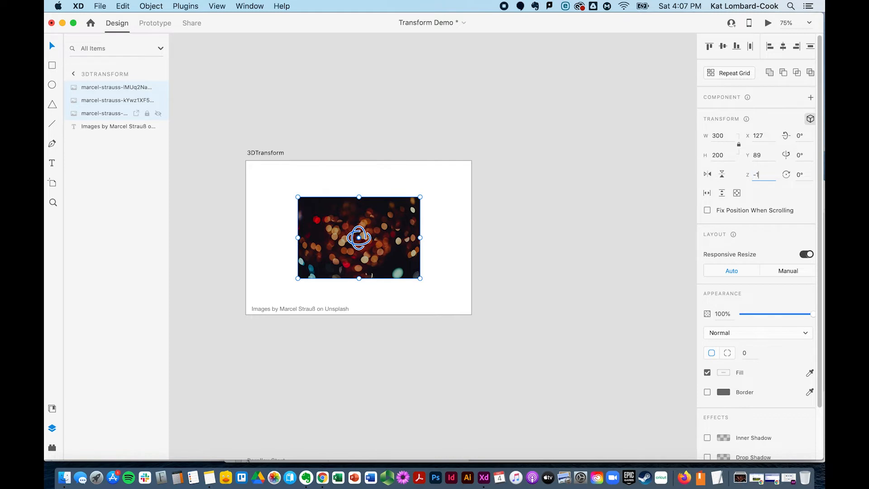
{"action": "key", "text": "Return"}
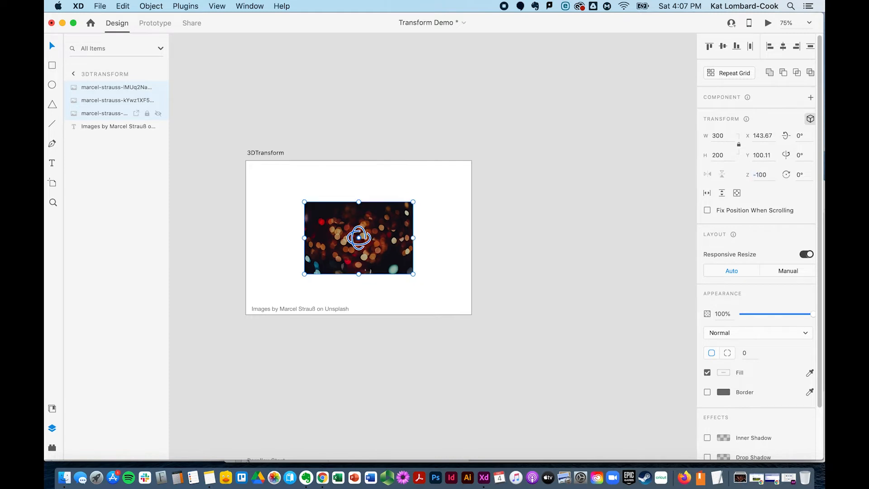
{"action": "key", "text": "super+z"}
Try setting the selected images' Z position to 100, then undo it
{"action": "left_click", "coordinate": [759, 175]}
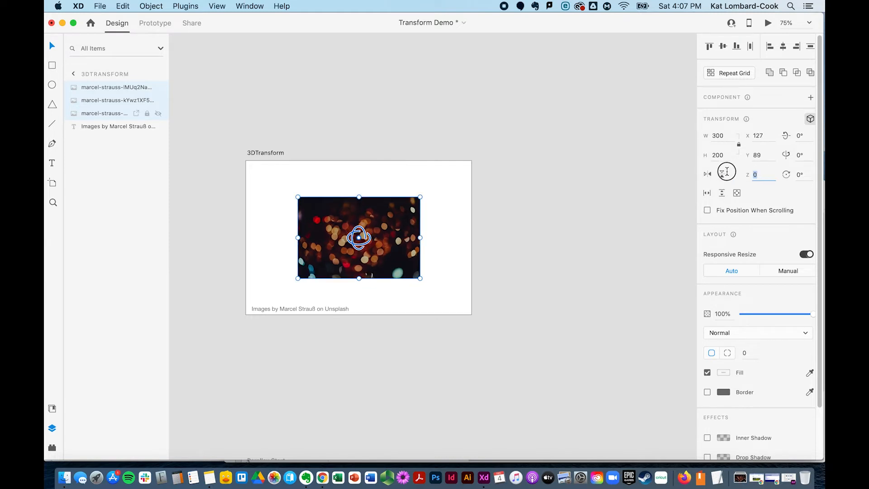
{"action": "type", "text": "100"}
{"action": "key", "text": "Return"}
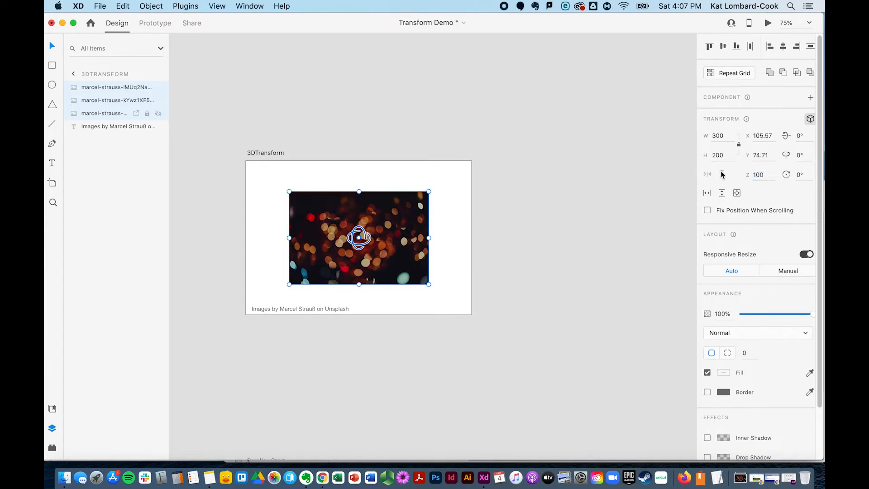
{"action": "key", "text": "super+z"}
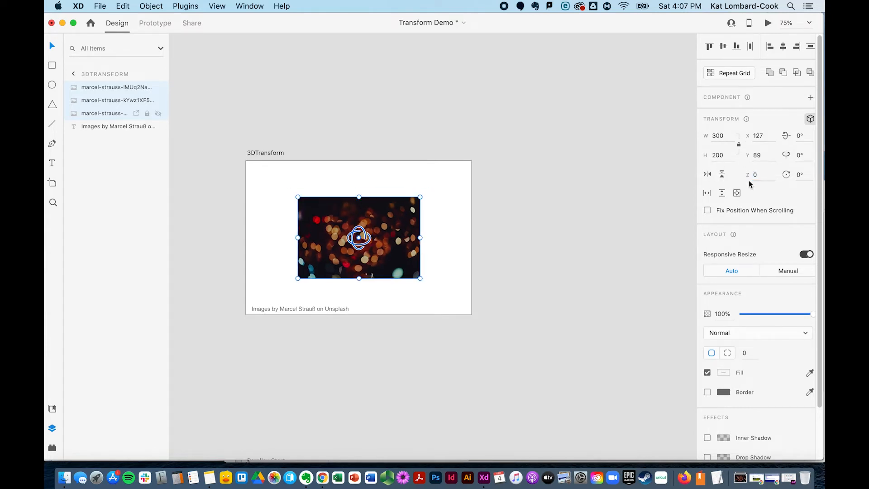
{"action": "left_click", "coordinate": [799, 175]}
{"action": "left_click", "coordinate": [809, 189]}
{"action": "left_click", "coordinate": [527, 223]}
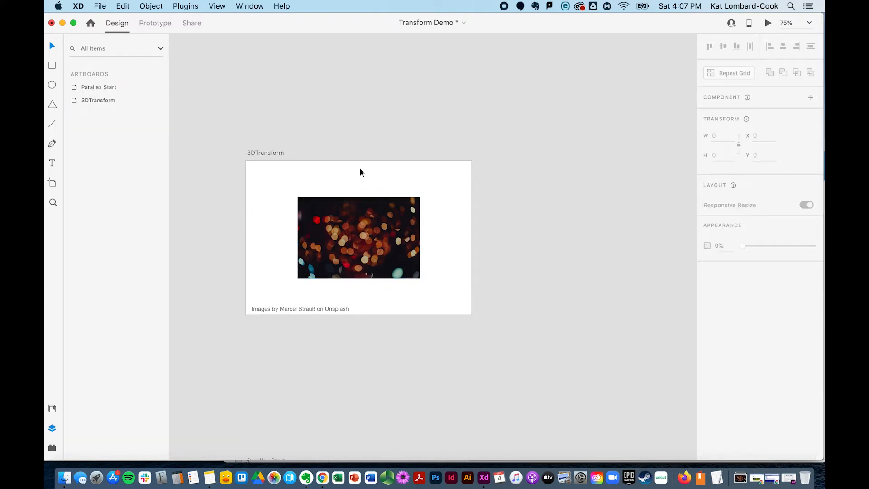
Try rotating the bokeh image about its vertical axis with the 3D widget, then undo it
{"action": "left_click", "coordinate": [322, 230]}
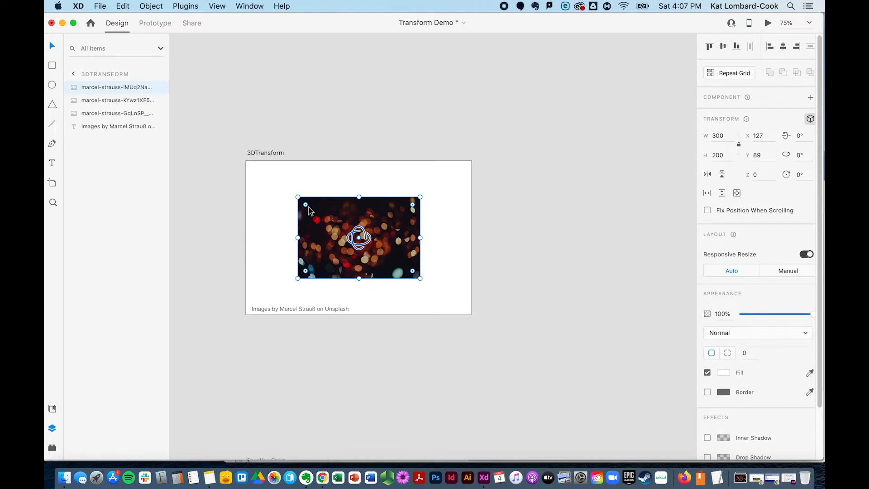
{"action": "left_click_drag", "start_coordinate": [356, 240], "coordinate": [392, 248]}
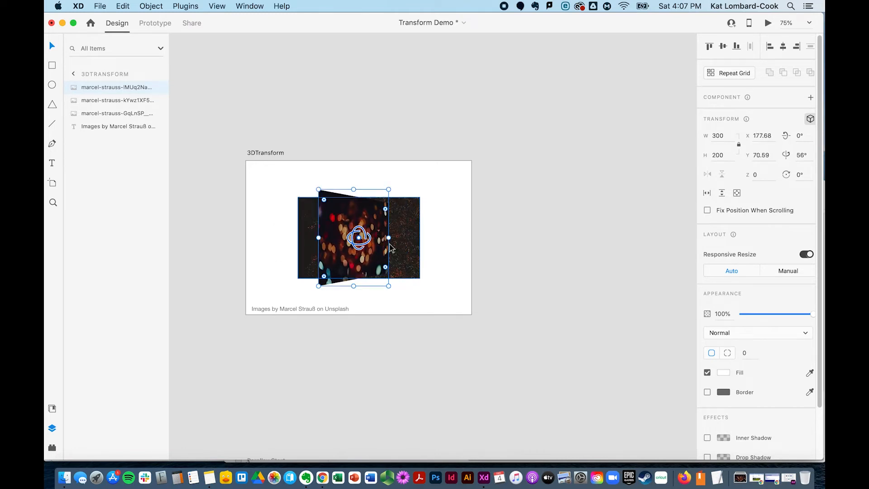
{"action": "left_click", "coordinate": [111, 113], "text": "shift"}
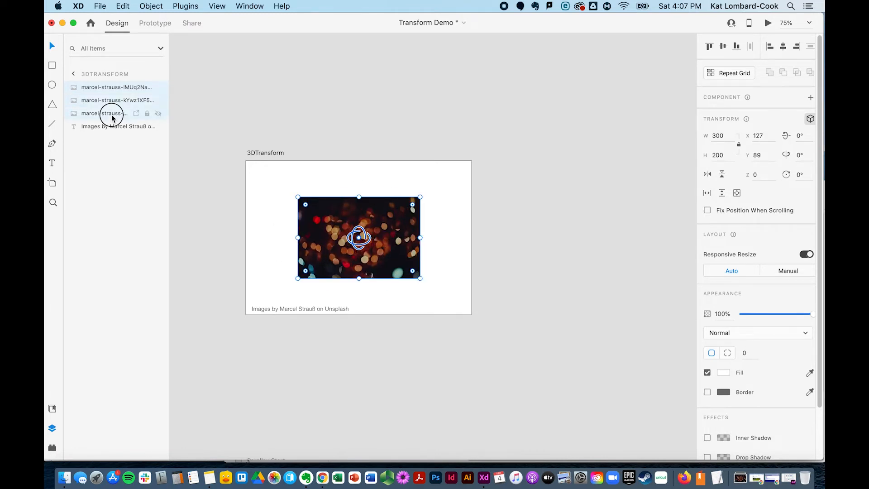
{"action": "left_click_drag", "start_coordinate": [353, 242], "coordinate": [393, 246]}
{"action": "key", "text": "super+z"}
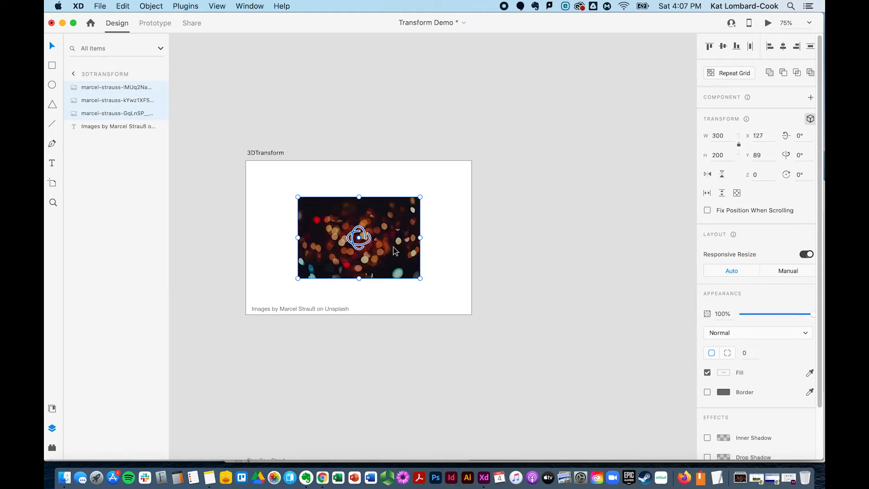
{"action": "left_click", "coordinate": [414, 192]}
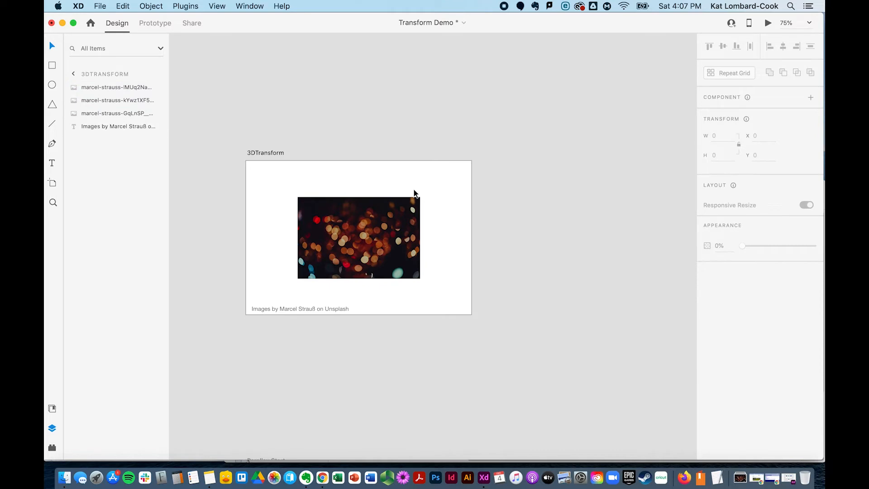
Set the bokeh image's Z position to 50
{"action": "left_click", "coordinate": [394, 224]}
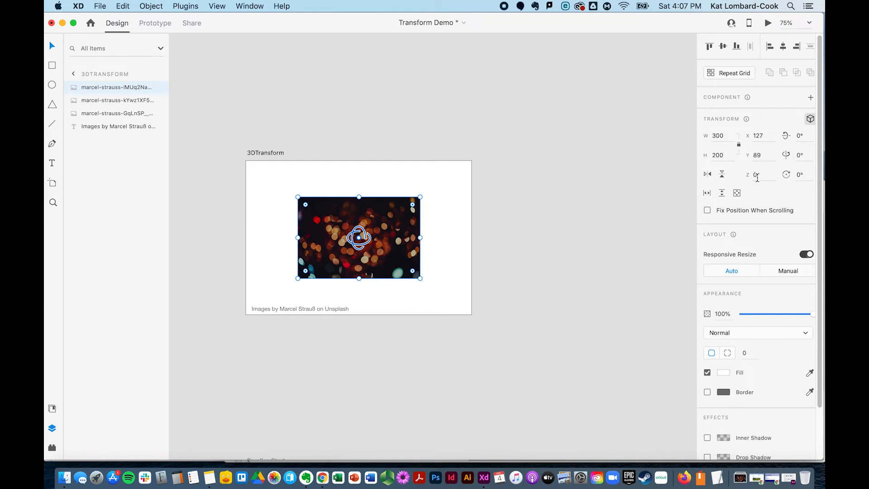
{"action": "left_click_drag", "start_coordinate": [359, 237], "coordinate": [361, 255]}
{"action": "key", "text": "super+z"}
{"action": "left_click", "coordinate": [765, 177]}
{"action": "key", "text": "Return"}
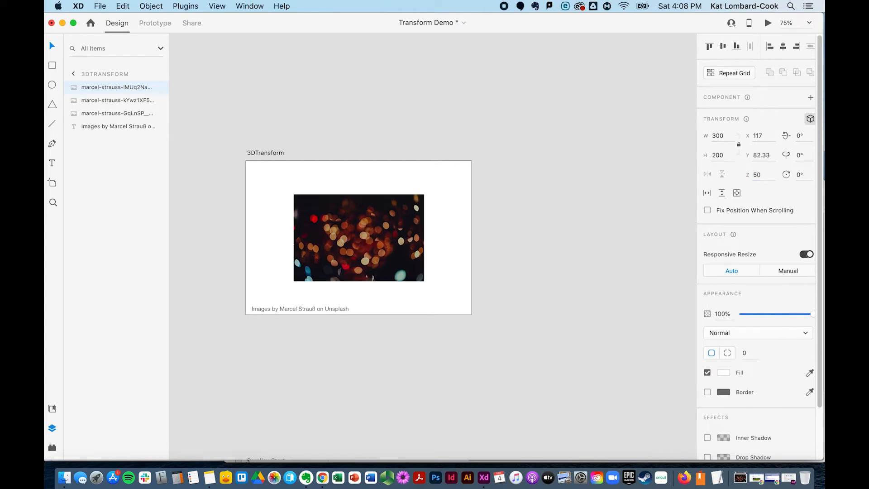
Set the bokeh image's Z position to 150
{"action": "left_click", "coordinate": [765, 175]}
{"action": "type", "text": "15"}
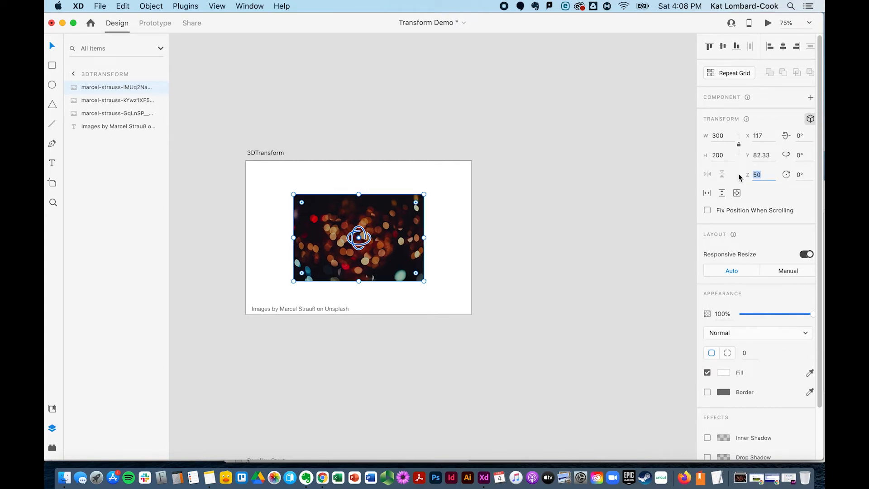
{"action": "key", "text": "Return"}
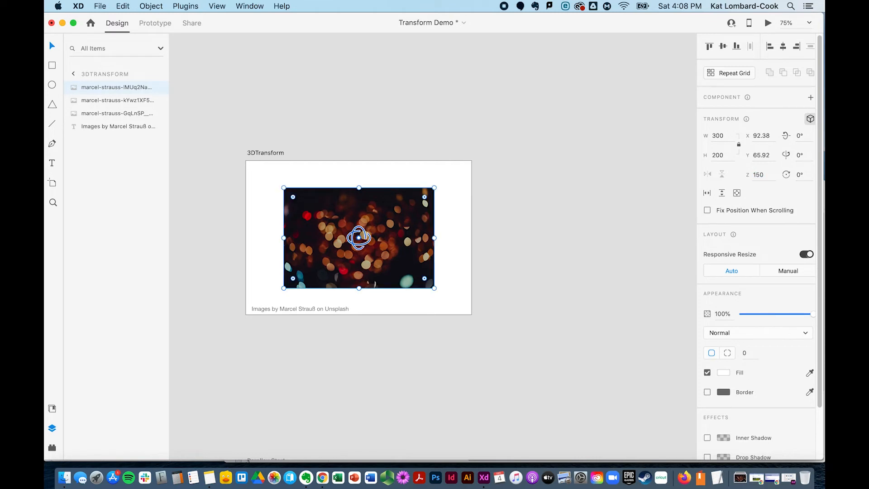
Set the red and blue image's Z position to -150
{"action": "left_click", "coordinate": [84, 118]}
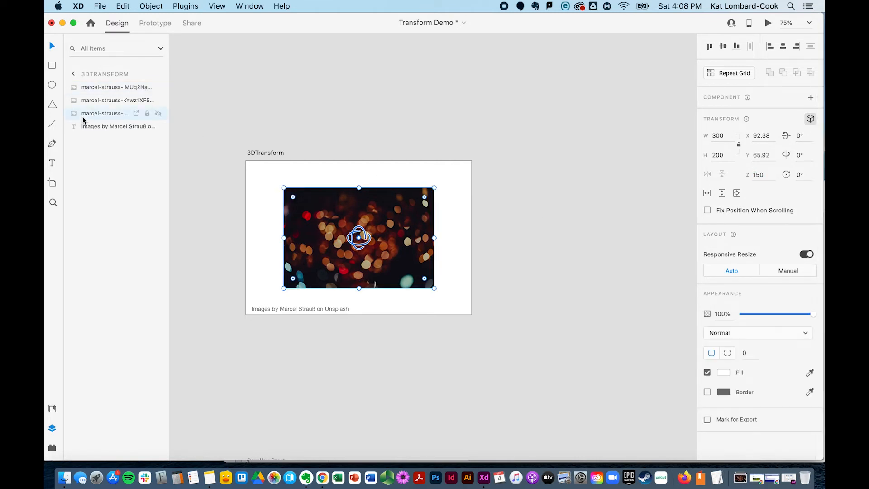
{"action": "left_click", "coordinate": [745, 175]}
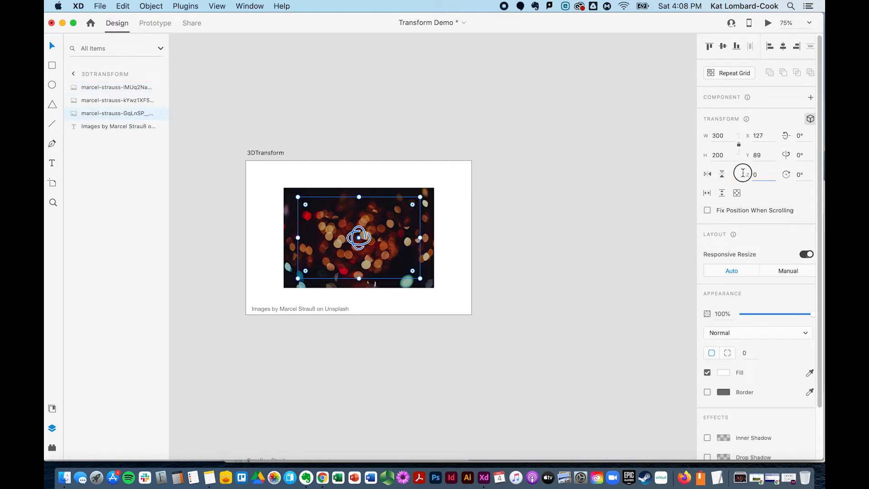
{"action": "type", "text": "-150"}
{"action": "key", "text": "Return"}
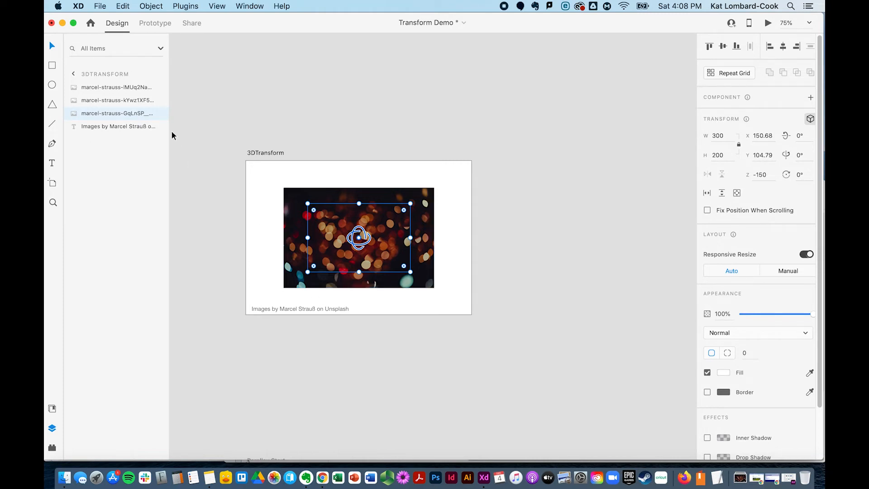
Select all three images and group them together
{"action": "left_click", "coordinate": [117, 88], "text": "shift"}
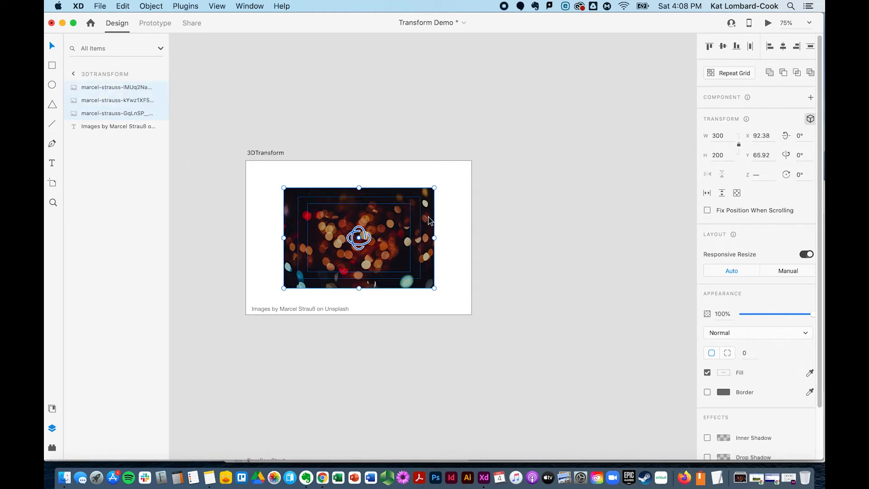
{"action": "left_click_drag", "start_coordinate": [357, 239], "coordinate": [417, 252]}
{"action": "key", "text": "super+z"}
{"action": "key", "text": "super+g"}
Rotate the group in 3D about 37° around the Y axis and 14° around the X axis
{"action": "left_click", "coordinate": [74, 89]}
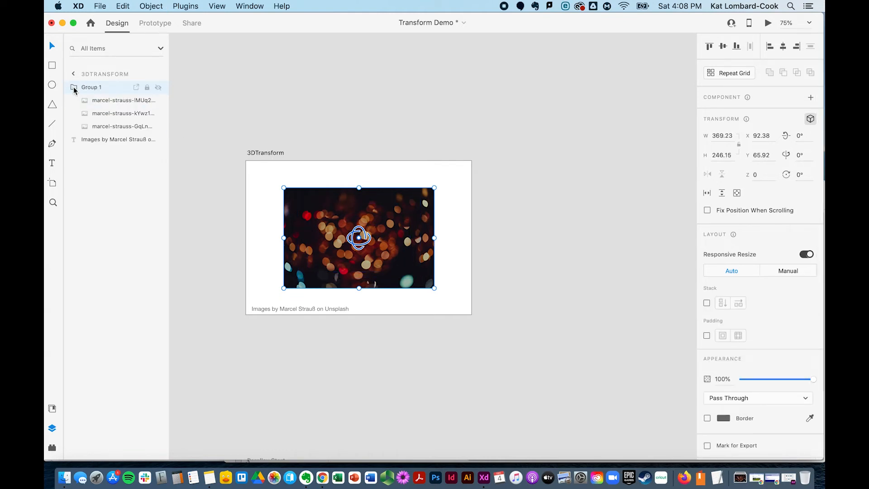
{"action": "left_click_drag", "start_coordinate": [356, 239], "coordinate": [376, 252]}
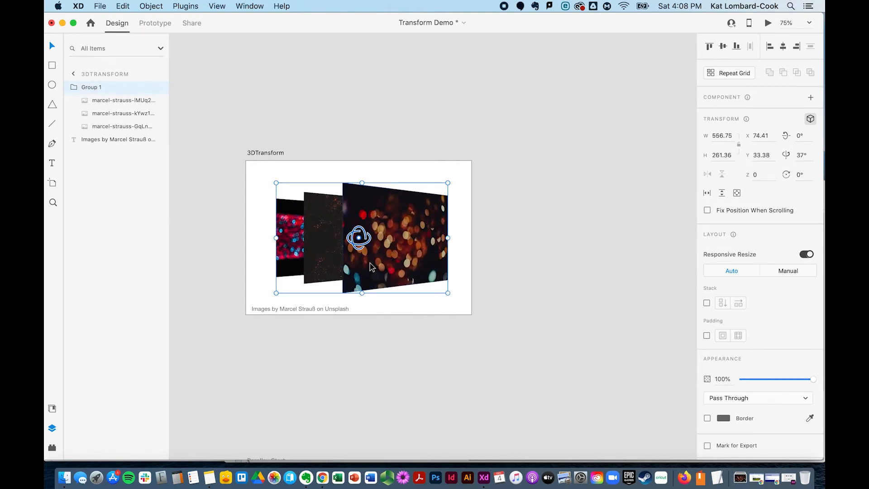
{"action": "mouse_move", "coordinate": [360, 247]}
{"action": "left_mouse_down"}
{"action": "mouse_move", "coordinate": [361, 227]}
{"action": "mouse_move", "coordinate": [362, 236]}
{"action": "left_mouse_up"}
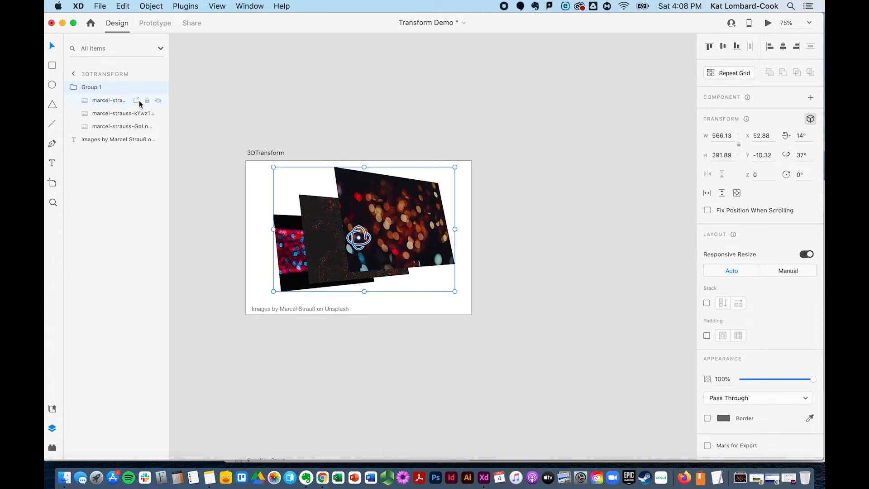
Set the bokeh image's Z position inside the group to 100
{"action": "left_click", "coordinate": [113, 101]}
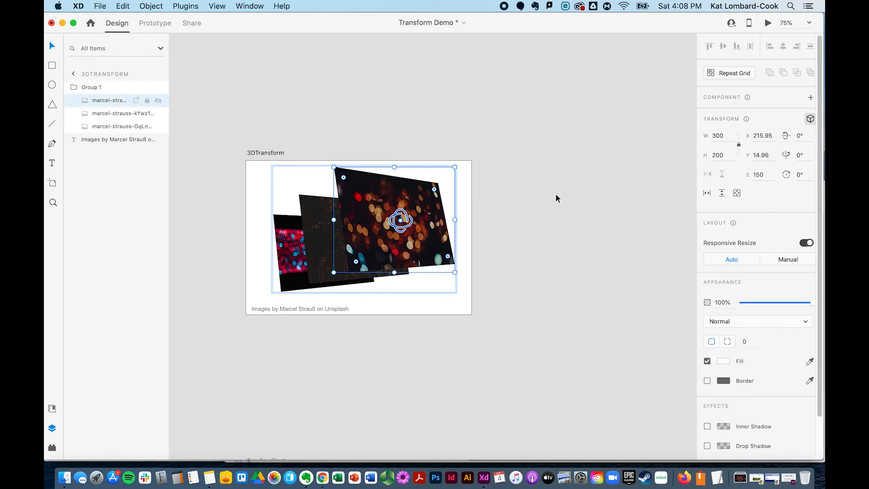
{"action": "left_click", "coordinate": [757, 175]}
{"action": "key", "text": "Return"}
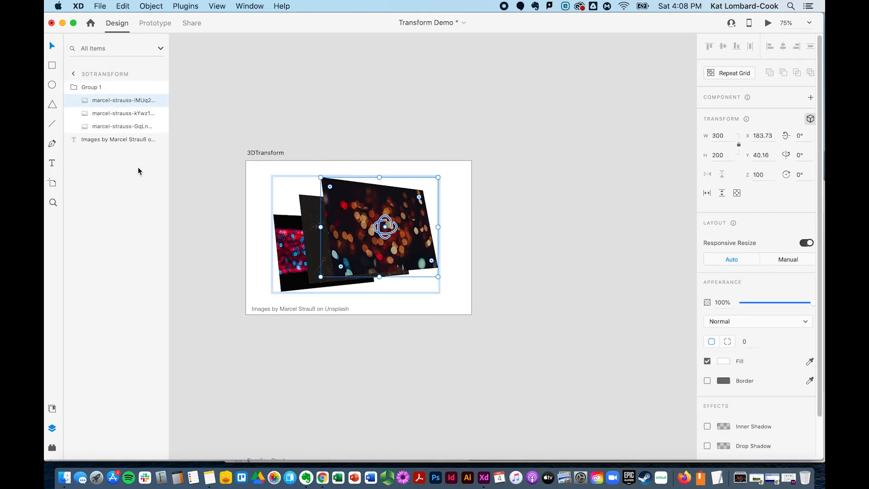
Set the red and blue image's Z position inside the group to -100
{"action": "left_click", "coordinate": [111, 127]}
{"action": "left_click_drag", "start_coordinate": [762, 174], "coordinate": [759, 174]}
{"action": "type", "text": "0"}
{"action": "key", "text": "Return"}
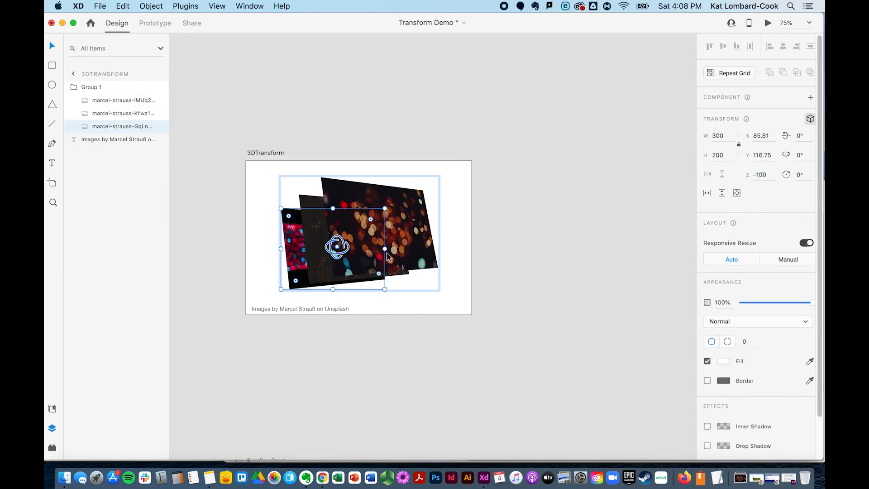
Select the group and reduce its 3D rotation to about 11° around X and 19° around Y
{"action": "left_click", "coordinate": [88, 85]}
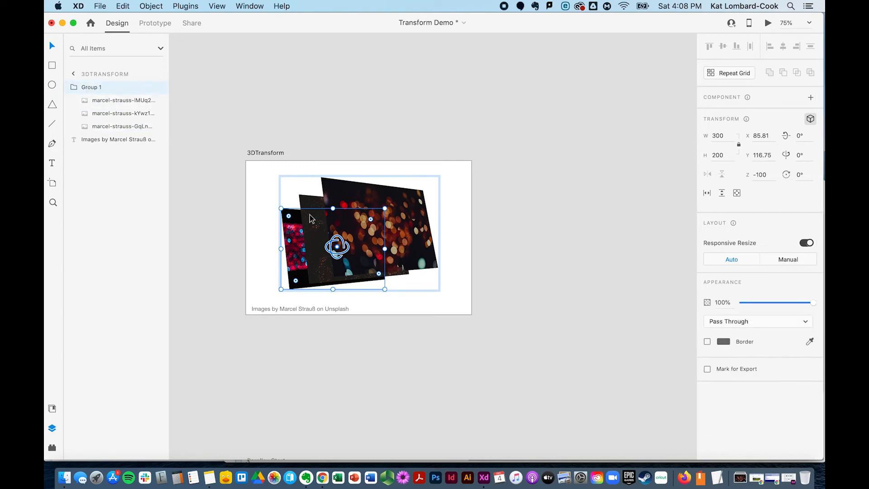
{"action": "mouse_move", "coordinate": [369, 243]}
{"action": "left_mouse_down"}
{"action": "mouse_move", "coordinate": [355, 249]}
{"action": "mouse_move", "coordinate": [362, 243]}
{"action": "left_mouse_up"}
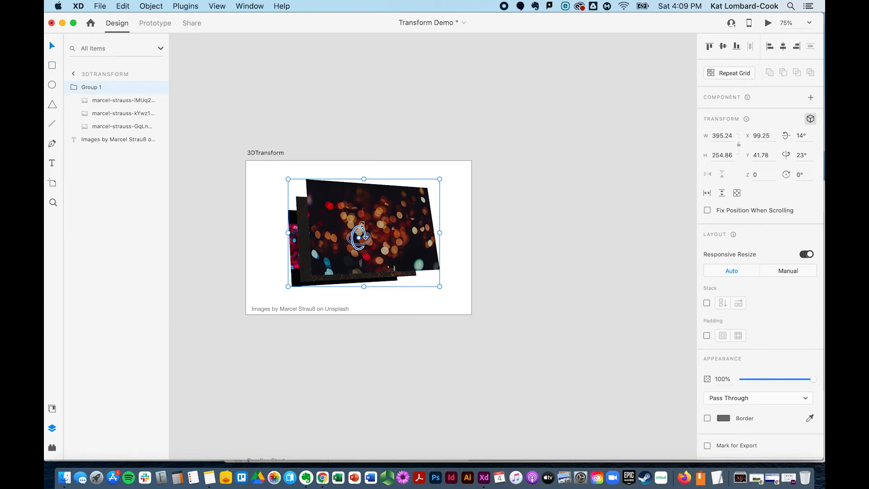
{"action": "mouse_move", "coordinate": [359, 237]}
{"action": "left_mouse_down"}
{"action": "mouse_move", "coordinate": [360, 227]}
{"action": "mouse_move", "coordinate": [357, 244]}
{"action": "left_mouse_up"}
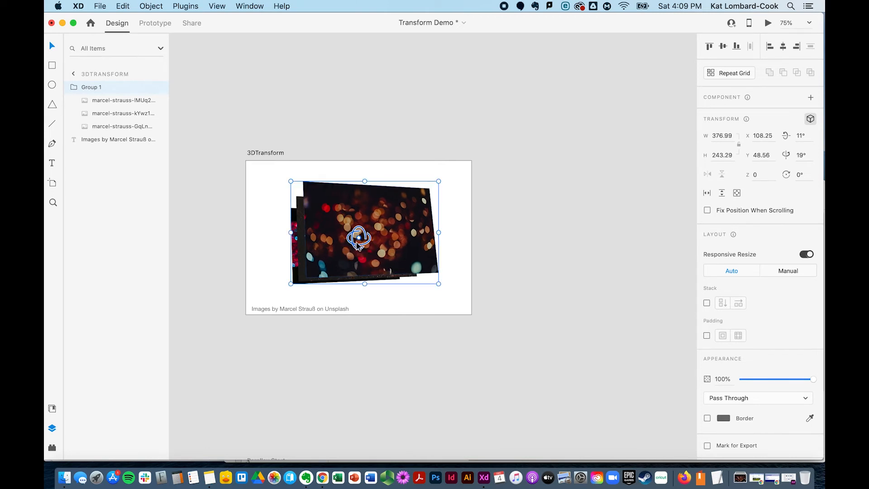
Duplicate the 3DTransform artboard to the right, creating a second copy of the composition
{"action": "left_click", "coordinate": [214, 315]}
{"action": "left_click", "coordinate": [261, 153]}
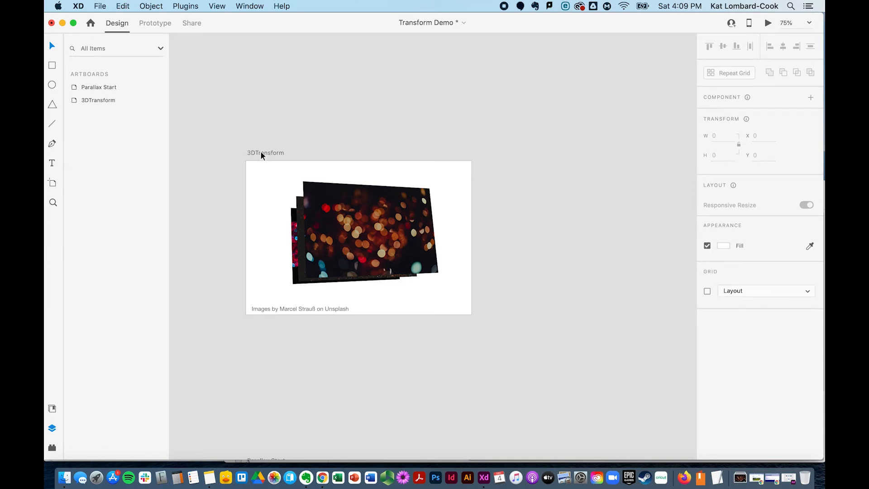
{"action": "left_click_drag", "start_coordinate": [261, 153], "coordinate": [501, 149]}
{"action": "scroll", "coordinate": [497, 153], "scroll_direction": "right", "scroll_amount": 3}
{"action": "scroll", "coordinate": [497, 155], "scroll_direction": "right", "scroll_amount": 3}
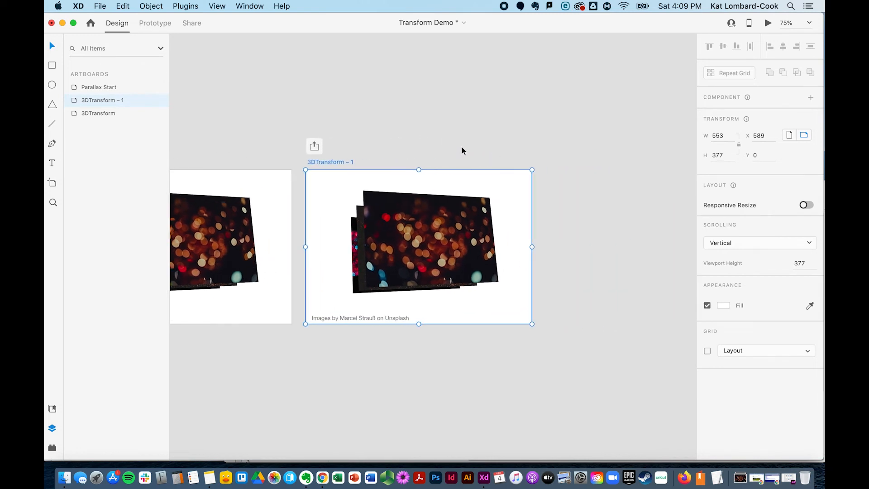
On the 3DTransform – 1 artboard, rotate the group in 3D to about 33° around X and 25° around Y
{"action": "double_click", "coordinate": [73, 101]}
{"action": "left_click", "coordinate": [74, 86]}
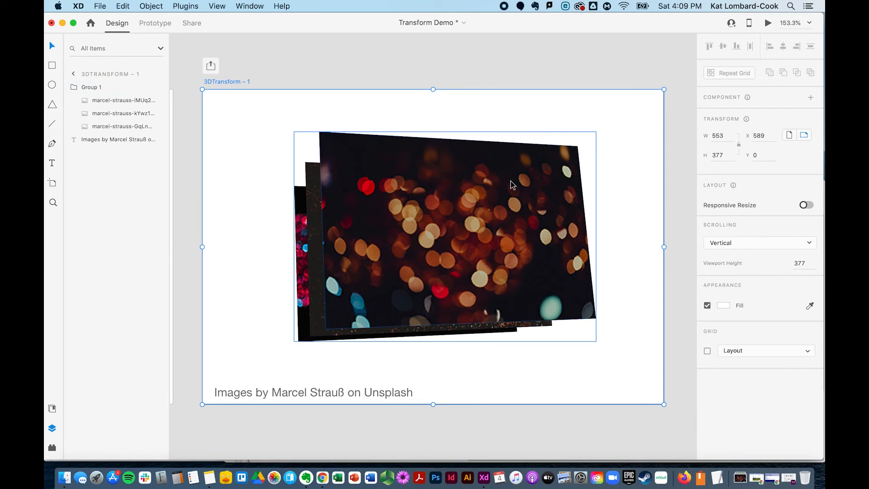
{"action": "left_click", "coordinate": [83, 89]}
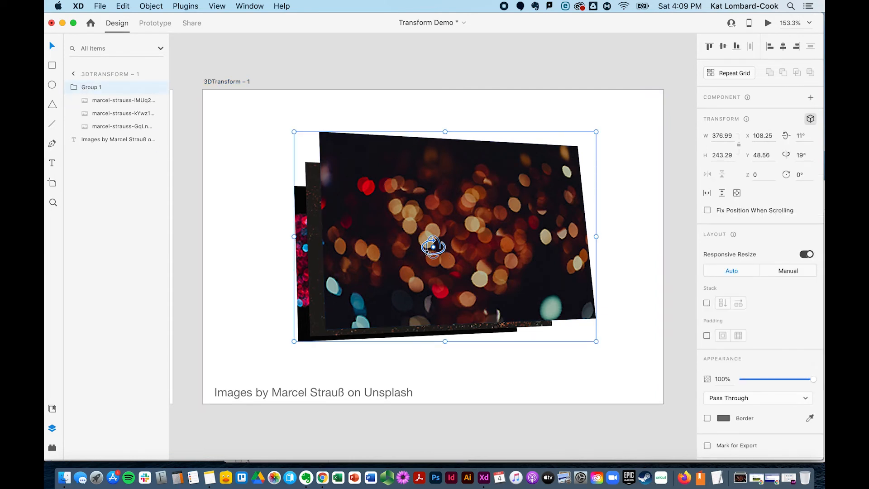
{"action": "mouse_move", "coordinate": [434, 247]}
{"action": "left_mouse_down"}
{"action": "mouse_move", "coordinate": [431, 236]}
{"action": "mouse_move", "coordinate": [433, 247]}
{"action": "left_mouse_up"}
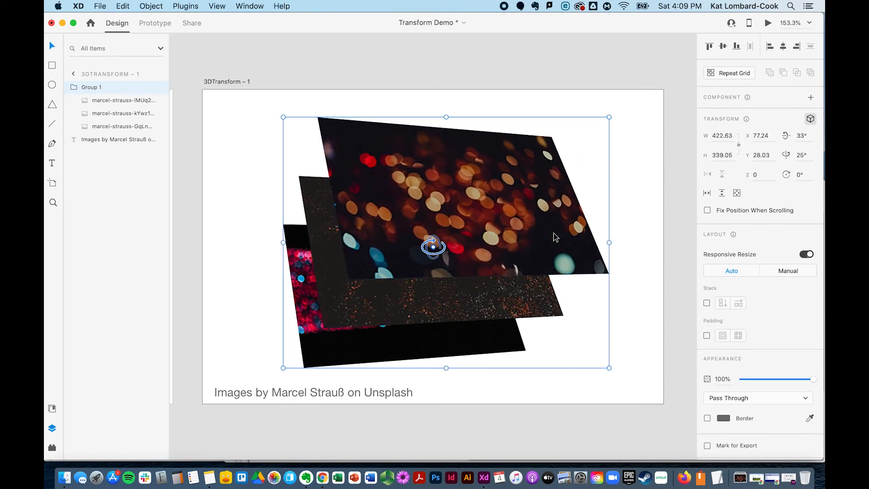
{"action": "left_click_drag", "start_coordinate": [568, 198], "coordinate": [549, 211]}
{"action": "scroll", "coordinate": [395, 178], "scroll_direction": "left", "scroll_amount": 15}
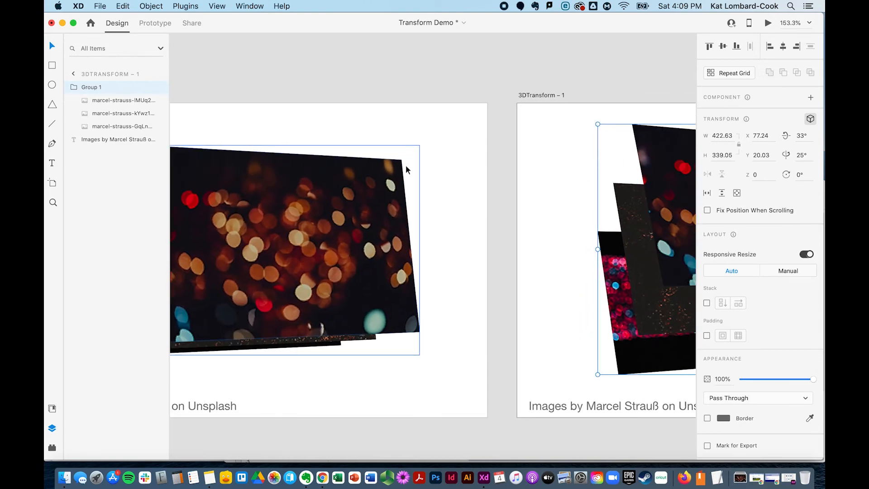
In prototype mode, wire a tap interaction from the first artboard's group to the 3DTransform – 1 artboard with Auto-Animate
{"action": "left_click", "coordinate": [153, 23]}
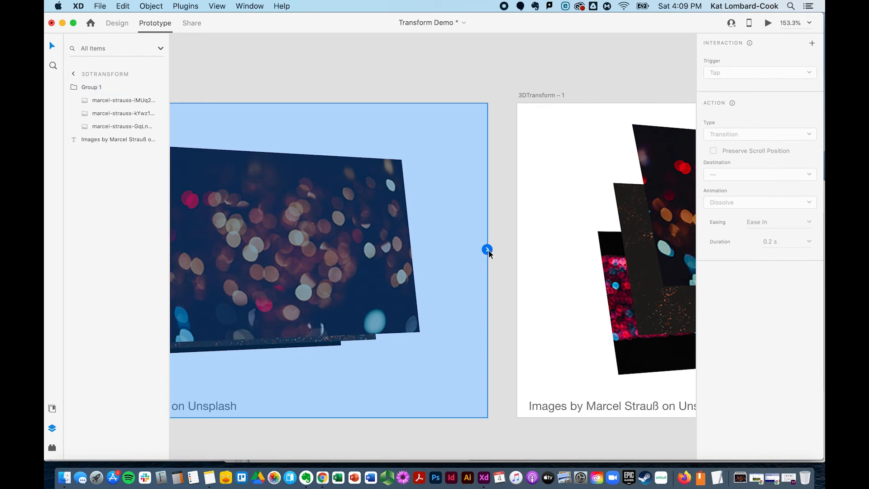
{"action": "left_click", "coordinate": [371, 284]}
{"action": "left_click_drag", "start_coordinate": [421, 250], "coordinate": [534, 258]}
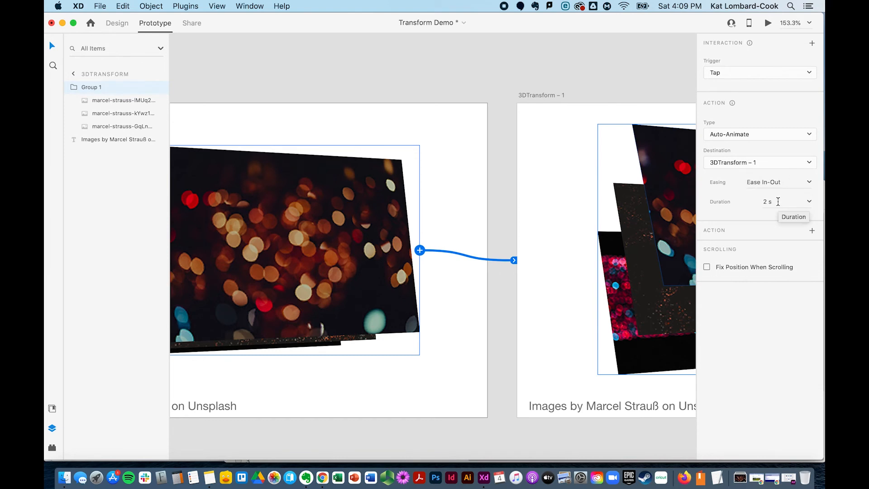
Set the interaction's duration to .5 s with Ease In-Out easing
{"action": "left_click", "coordinate": [767, 204]}
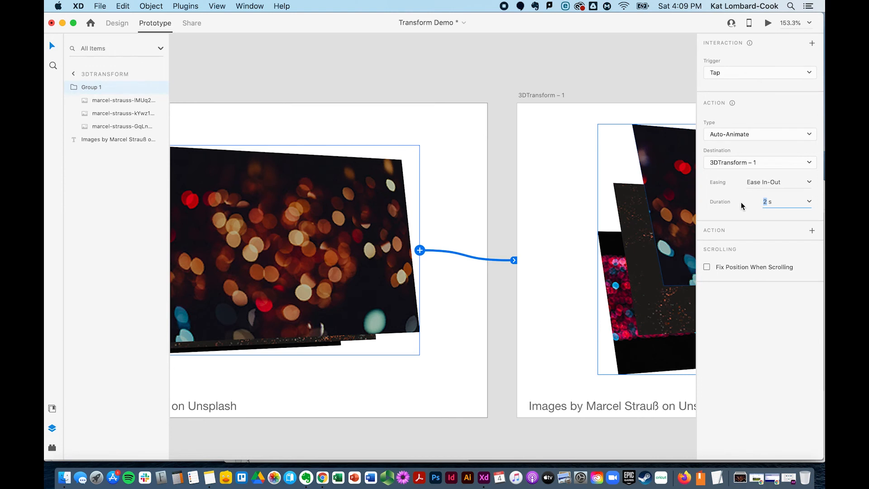
{"action": "key", "text": "Return"}
{"action": "scroll", "coordinate": [298, 85], "scroll_direction": "left", "scroll_amount": 10}
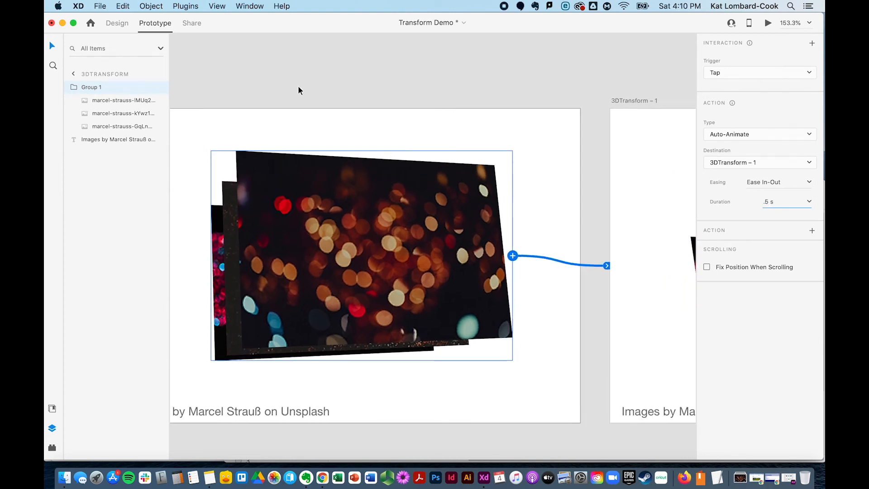
Preview the 3DTransform artboard and tap the images to test the 3D auto-animate transition
{"action": "left_click", "coordinate": [228, 92]}
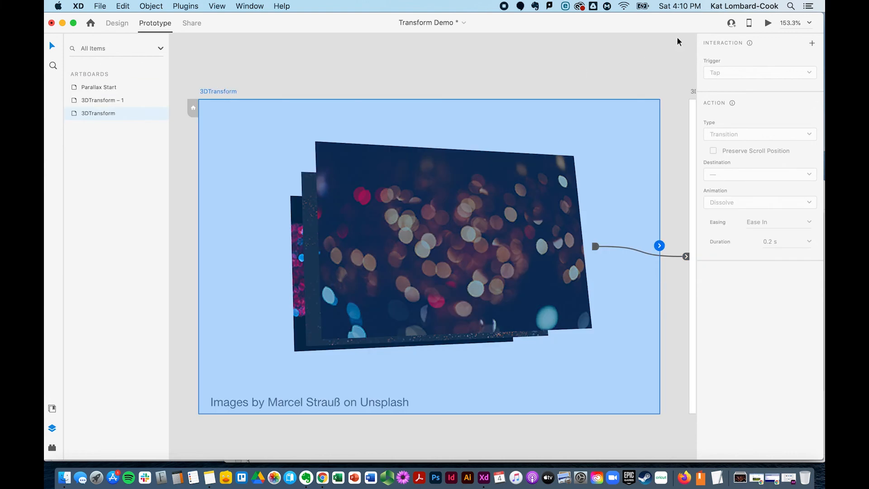
{"action": "left_click", "coordinate": [766, 23]}
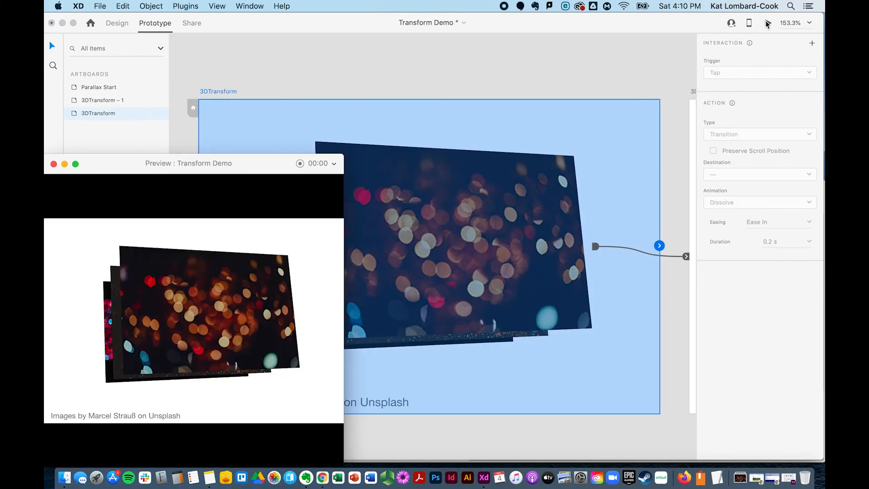
{"action": "left_click", "coordinate": [231, 349]}
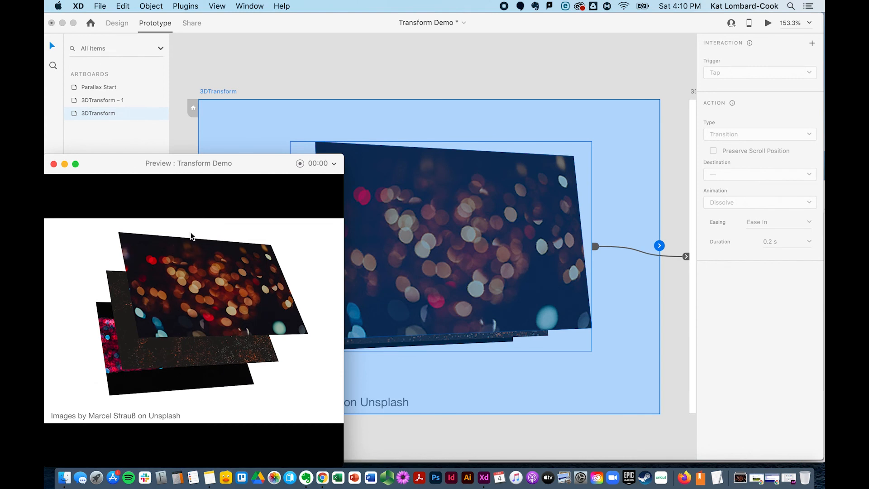
{"action": "left_click", "coordinate": [53, 164]}
{"action": "left_click", "coordinate": [778, 23]}
{"action": "left_click", "coordinate": [53, 164]}
Try rotating the bokeh image on its own in 3D around the Y axis, then undo both rotations
{"action": "left_click", "coordinate": [365, 236]}
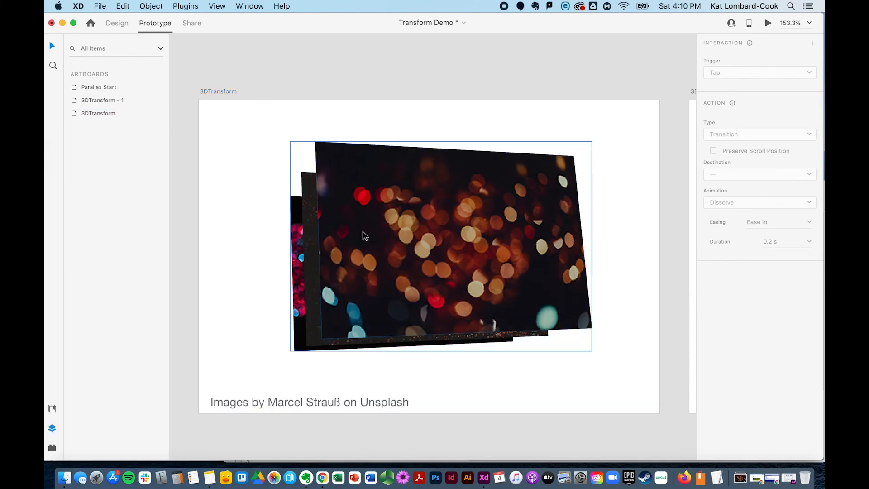
{"action": "left_click", "coordinate": [104, 102]}
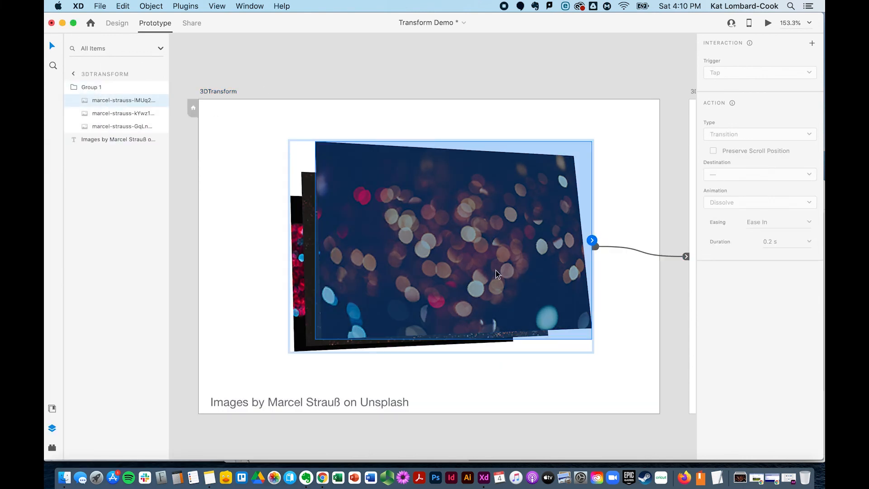
{"action": "left_click", "coordinate": [117, 23]}
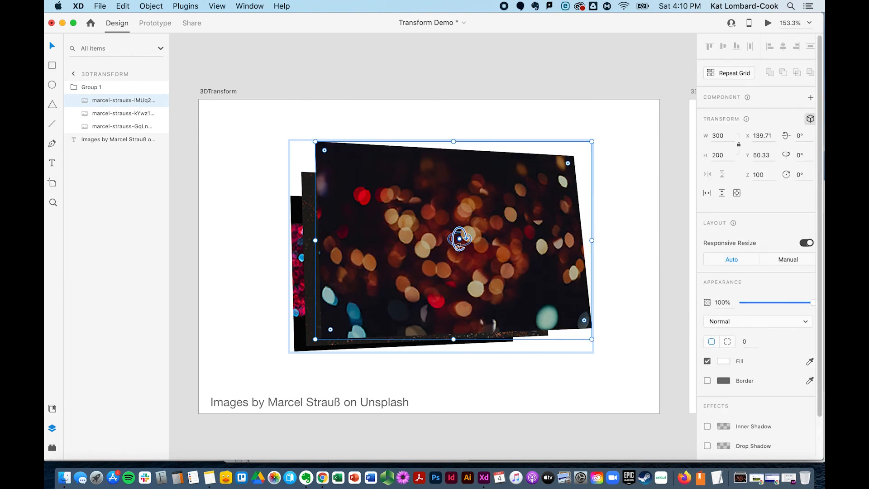
{"action": "left_click_drag", "start_coordinate": [459, 239], "coordinate": [555, 254]}
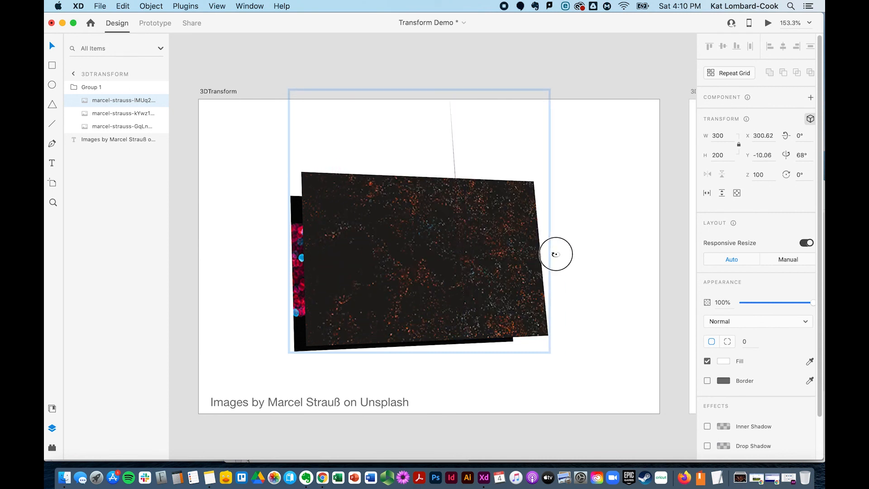
{"action": "left_click_drag", "start_coordinate": [556, 254], "coordinate": [521, 256]}
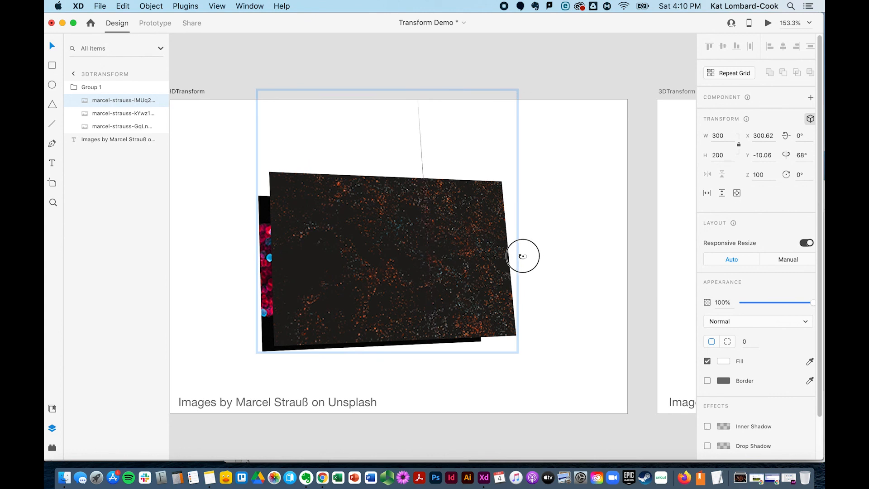
{"action": "left_click_drag", "start_coordinate": [523, 256], "coordinate": [523, 256]}
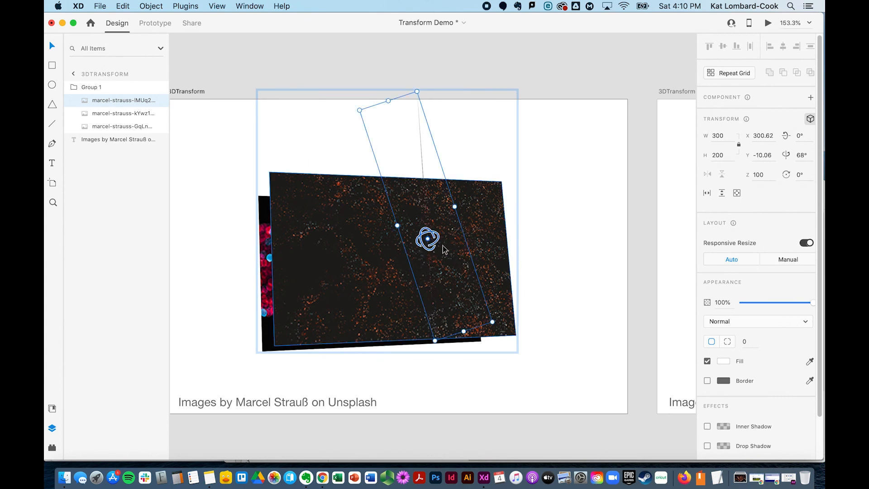
{"action": "left_click_drag", "start_coordinate": [428, 238], "coordinate": [324, 221]}
{"action": "key", "text": "super+z"}
{"action": "key", "text": "super+z"}
{"action": "scroll", "coordinate": [335, 231], "scroll_direction": "down", "scroll_amount": 1}
{"action": "scroll", "coordinate": [334, 231], "scroll_direction": "left", "scroll_amount": 1}
{"action": "scroll", "coordinate": [335, 231], "scroll_direction": "up", "scroll_amount": 1}
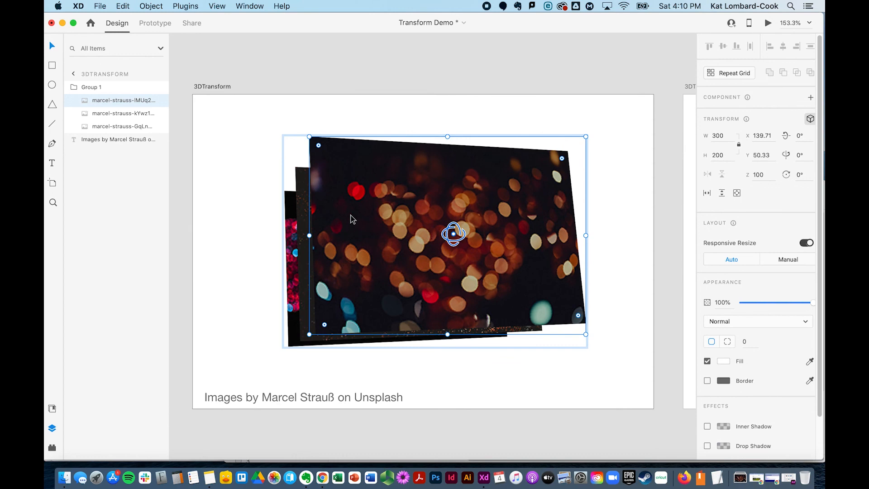